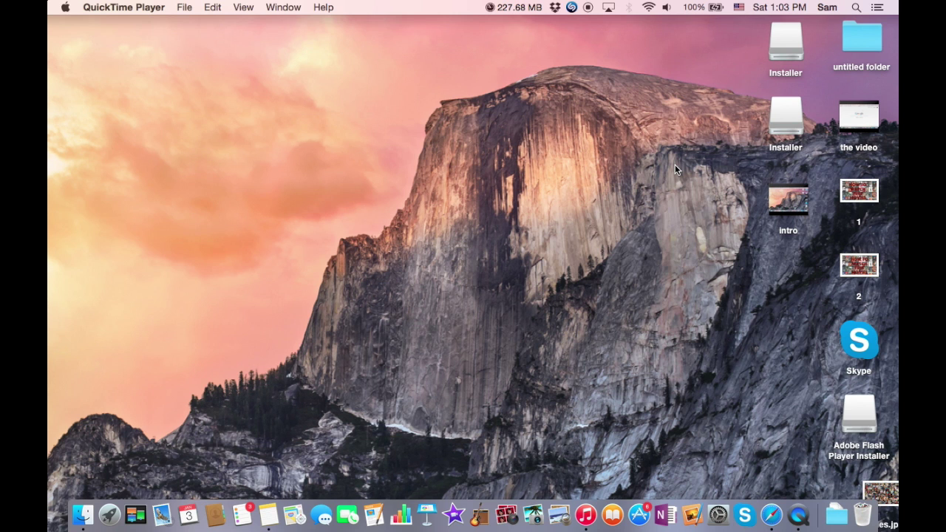
In Safari, open the Safari Extensions Gallery and locate the Adblock Plus extension.
click(776, 525)
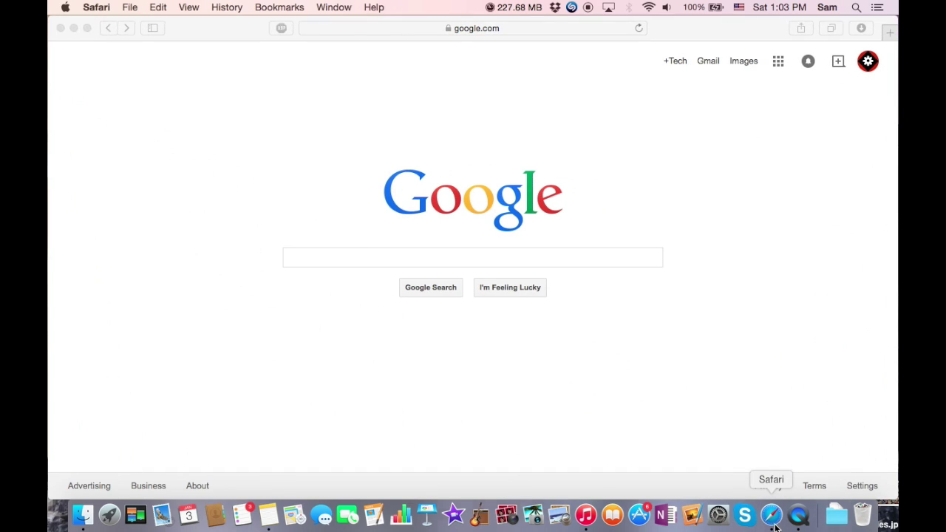
click(97, 8)
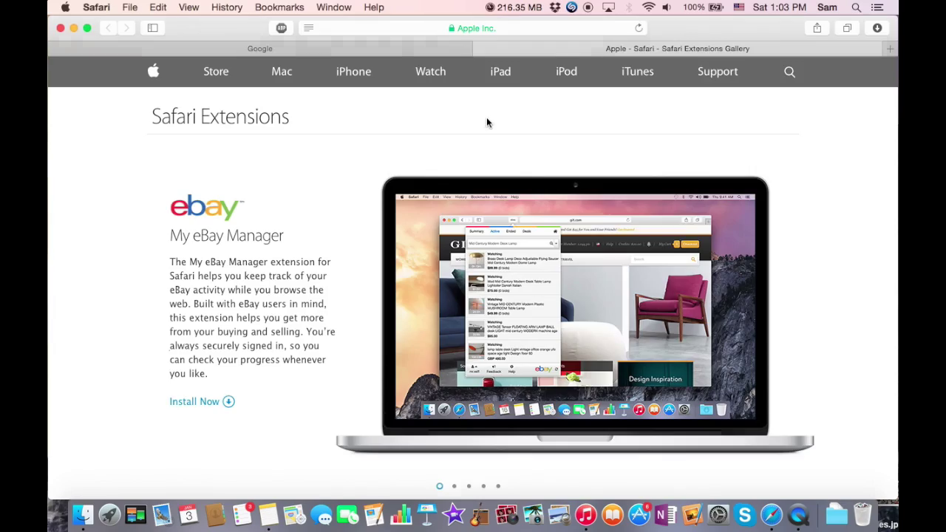
scroll(473, 123, down, 10)
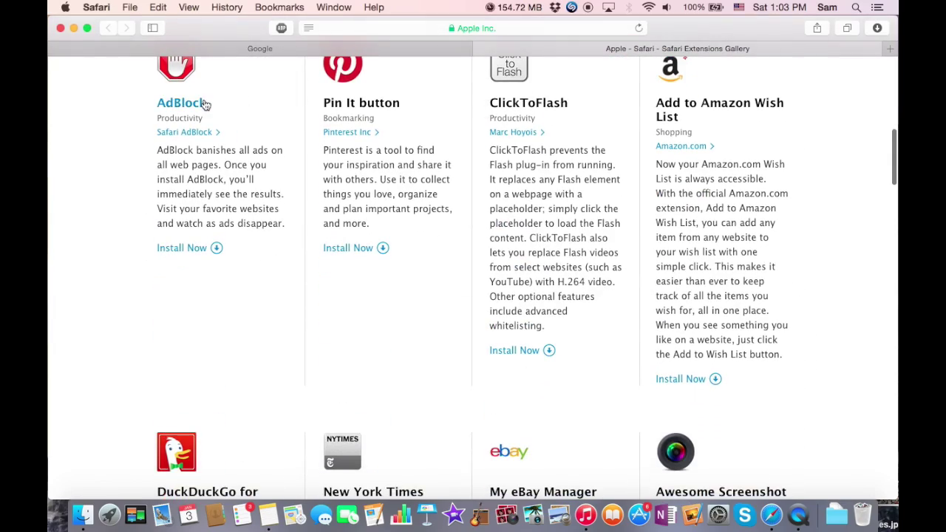
scroll(479, 118, down, 20)
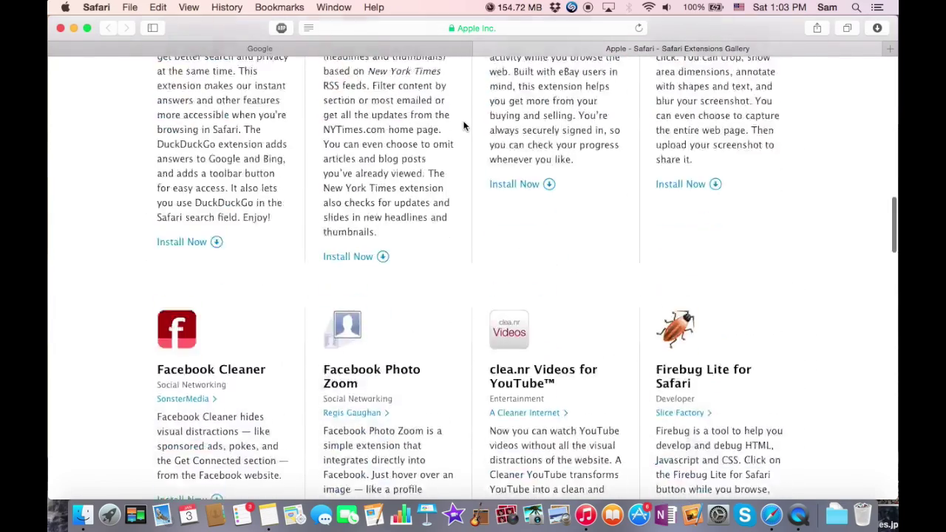
scroll(464, 126, down, 12)
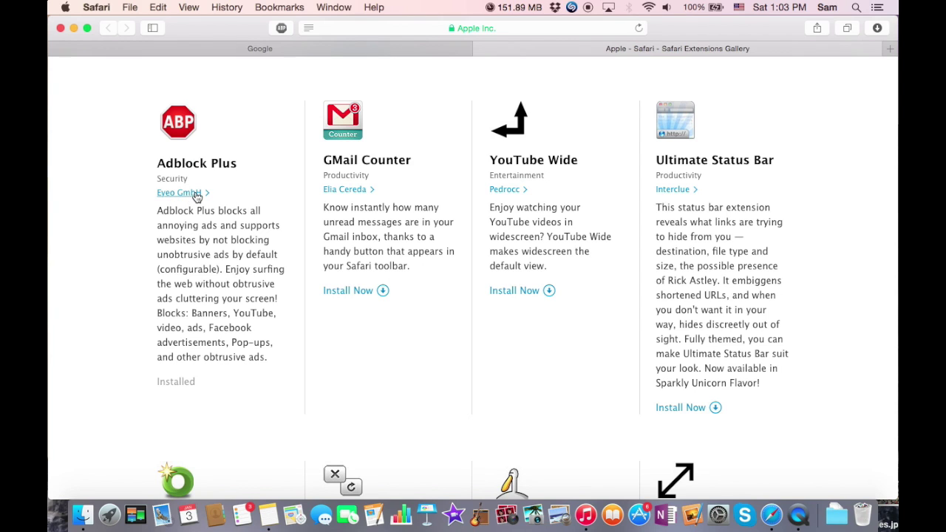
Open the Adblock Plus developer's website from its gallery entry and request the installation for Safari.
click(195, 194)
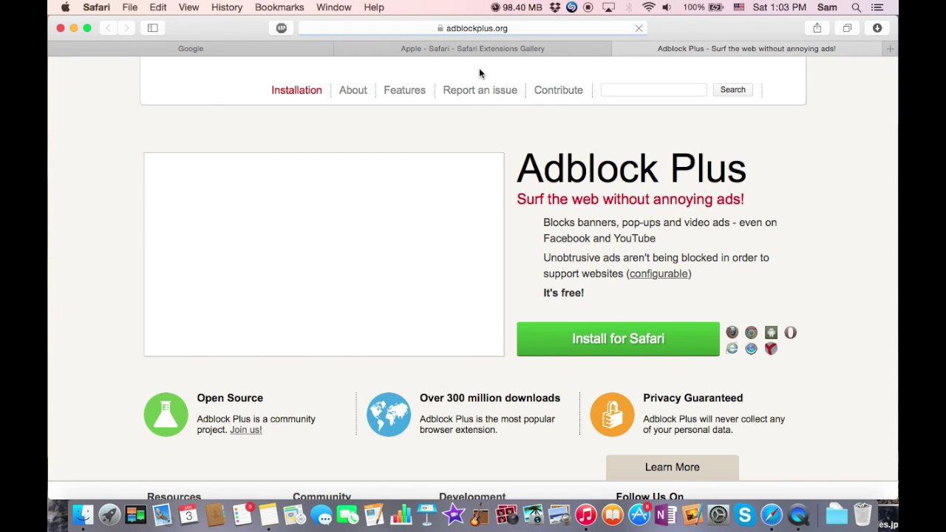
scroll(511, 140, down, 3)
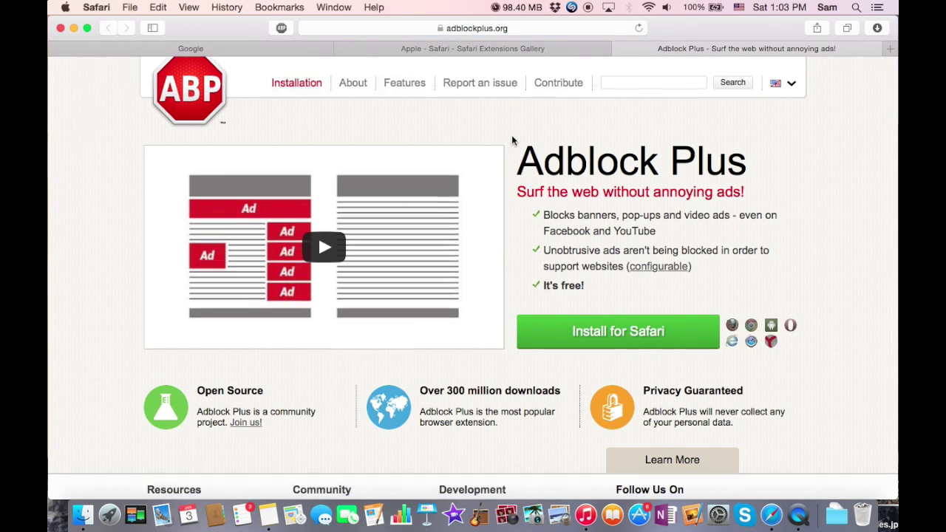
scroll(511, 140, up, 3)
scroll(512, 141, down, 5)
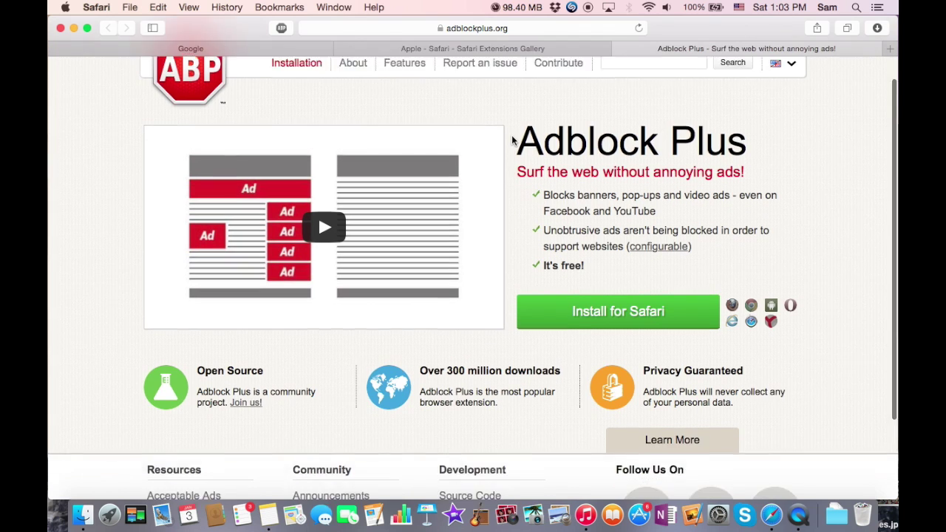
click(580, 213)
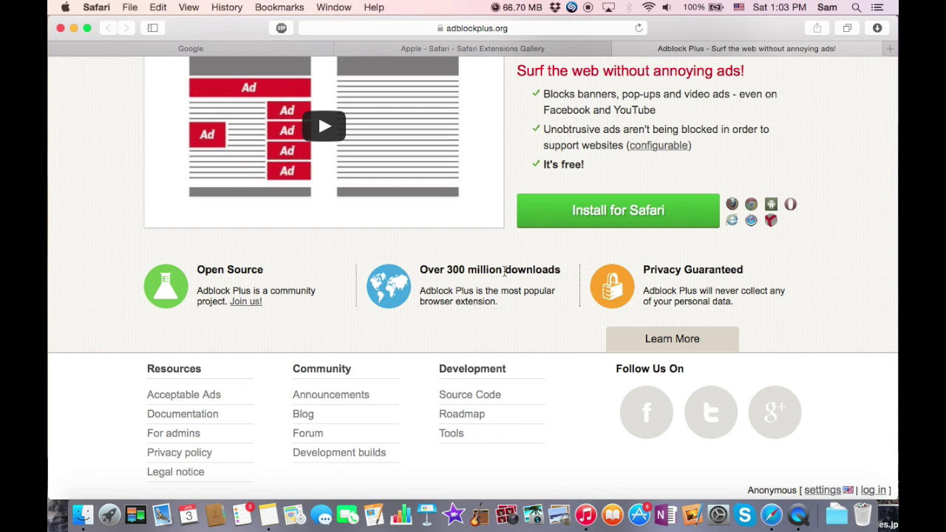
scroll(517, 285, up, 5)
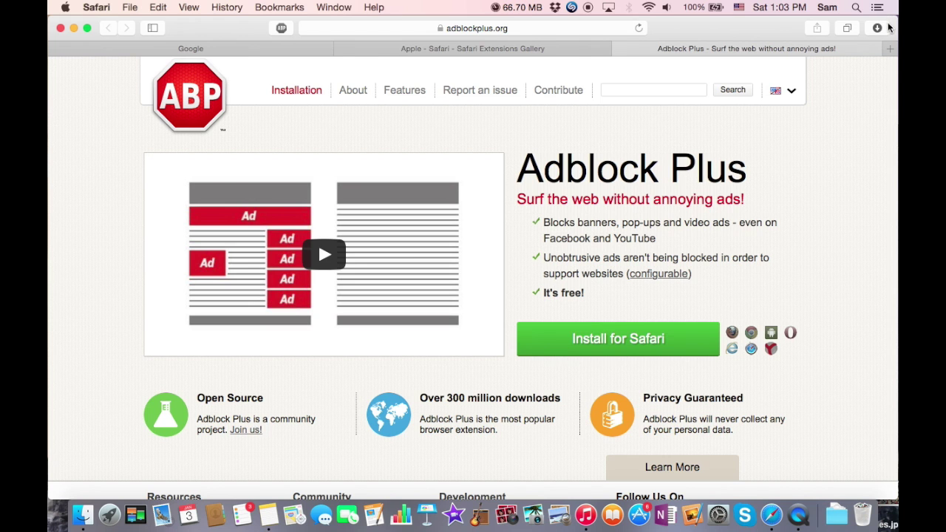
Open adblockplussafari-1.8.8.safariextz from the Downloads folder and confirm installing the Adblock Plus extension.
click(836, 515)
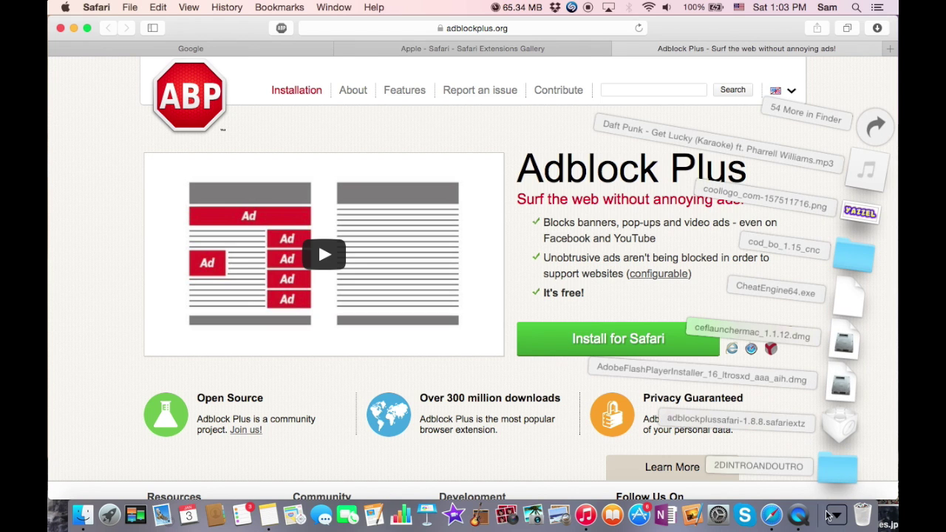
click(886, 119)
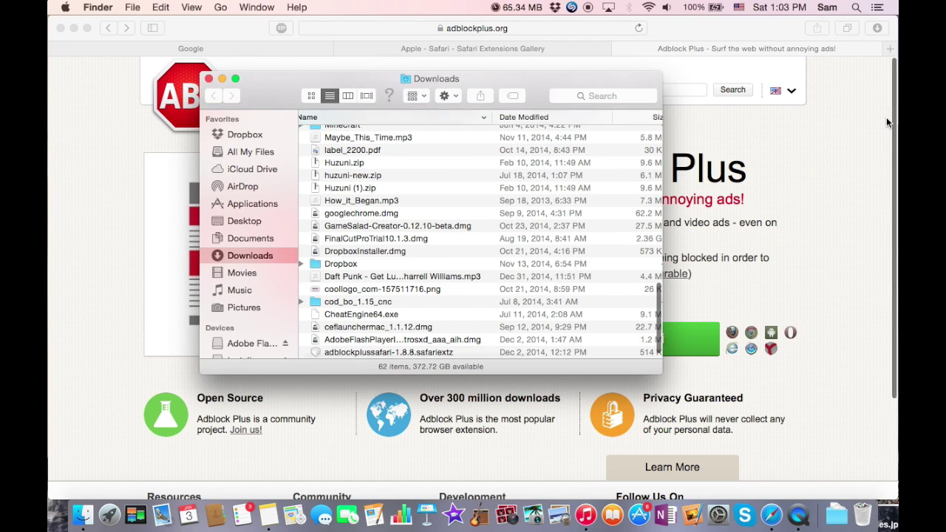
scroll(369, 190, down, 2)
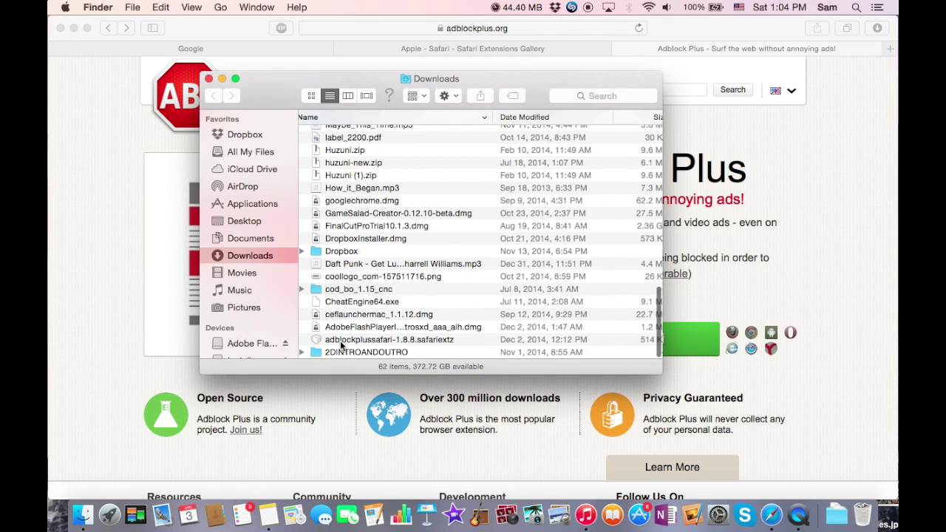
double_click(392, 341)
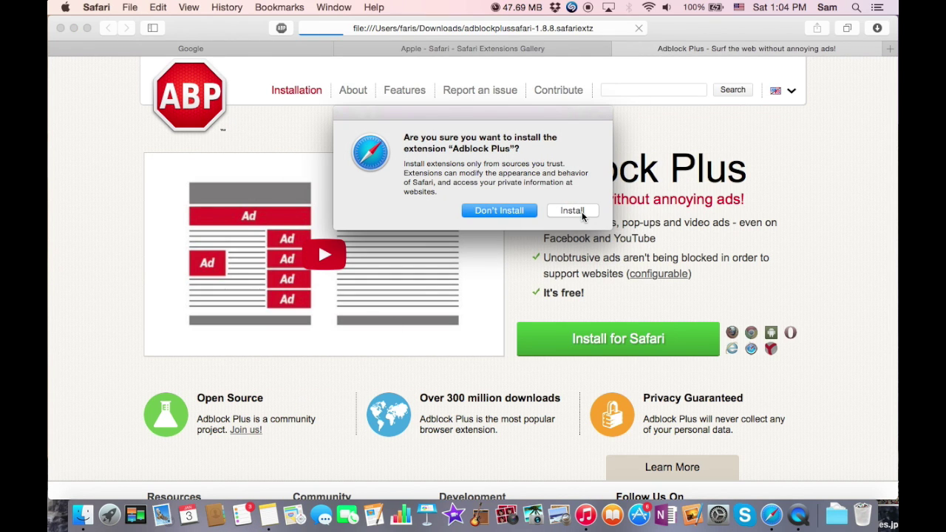
click(581, 214)
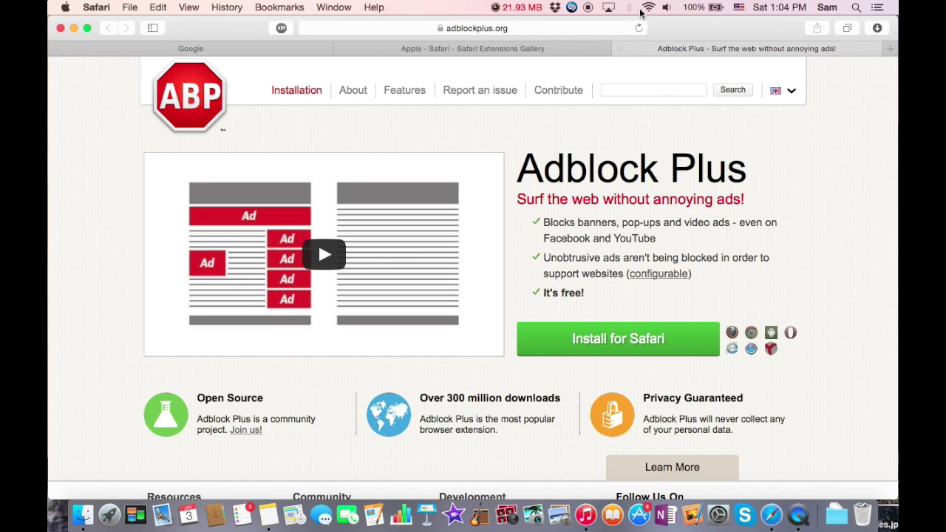
Examine the Adblock Plus extension's popup for its blocked-ads statistics and options.
click(281, 28)
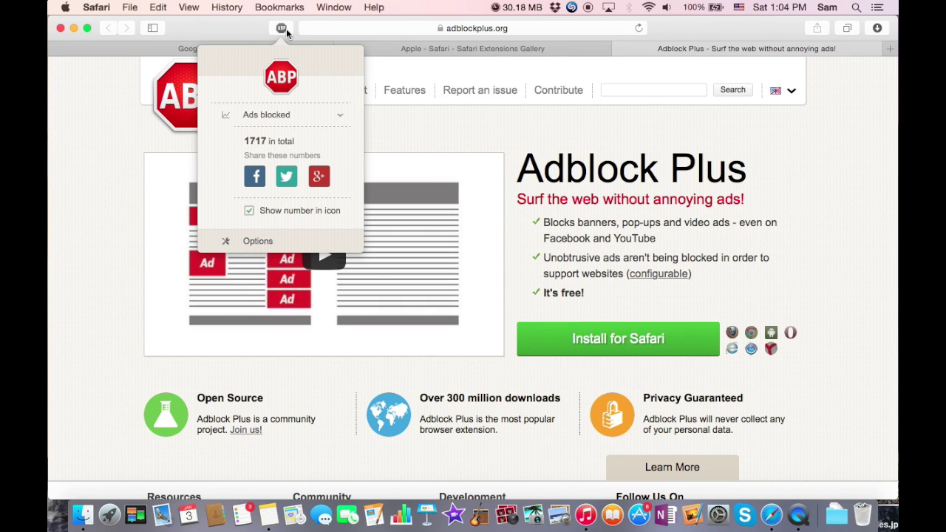
click(286, 33)
scroll(490, 114, up, 3)
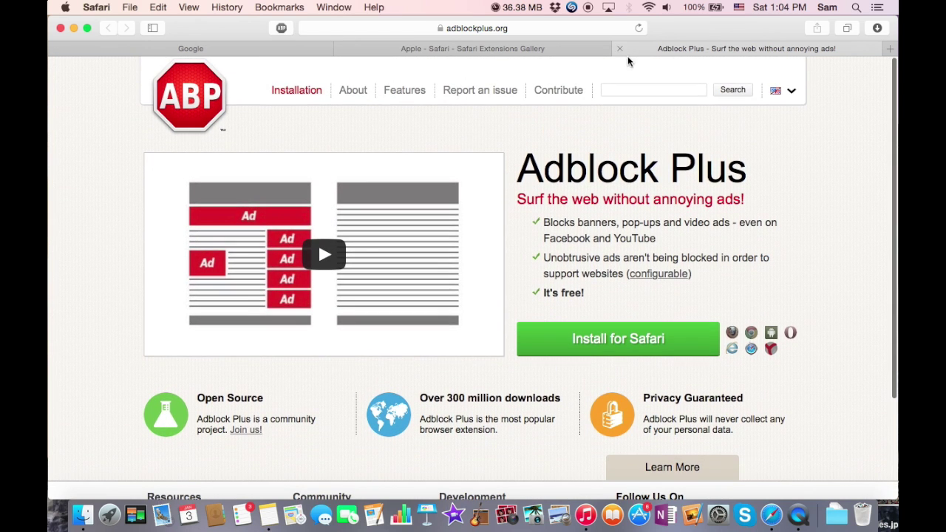
click(280, 29)
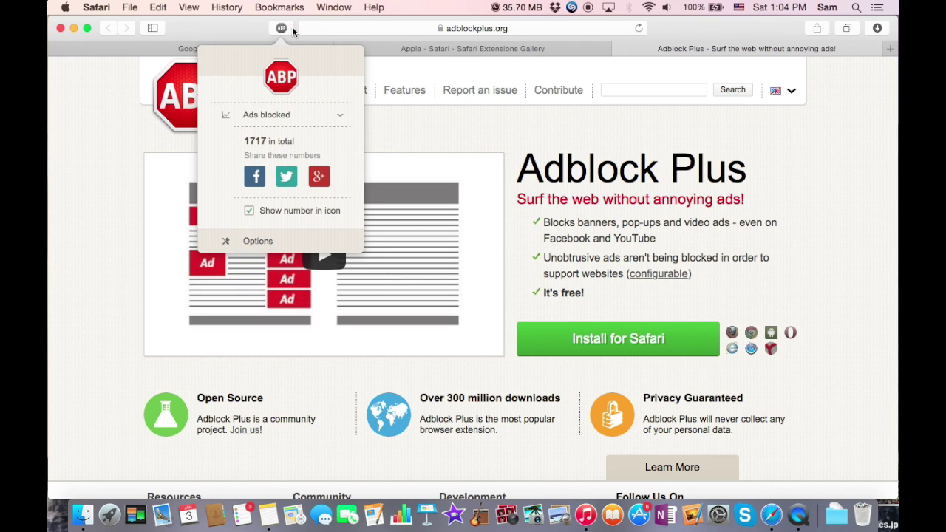
Go to youtube.com and search YouTube for "mkbhd".
click(587, 28)
key(BackSpace)
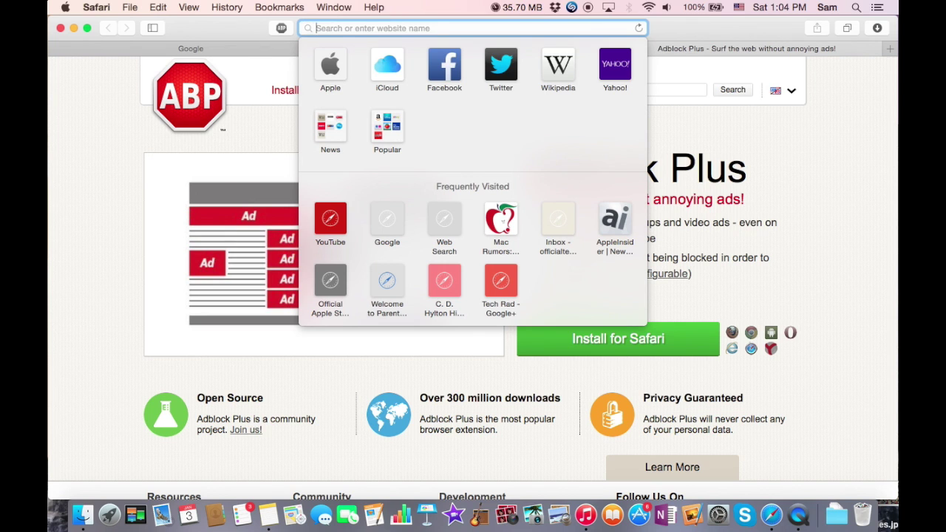
text(y)
key(Return)
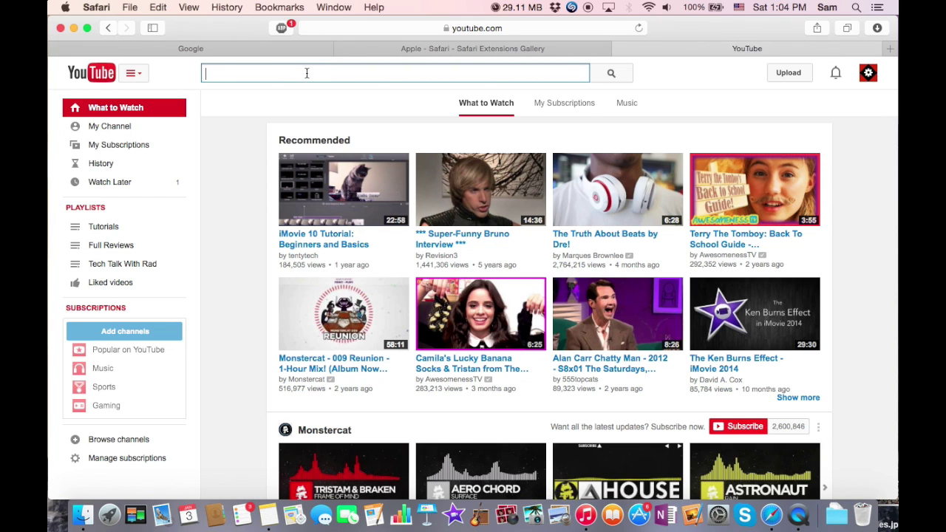
text(mkbhd)
key(Return)
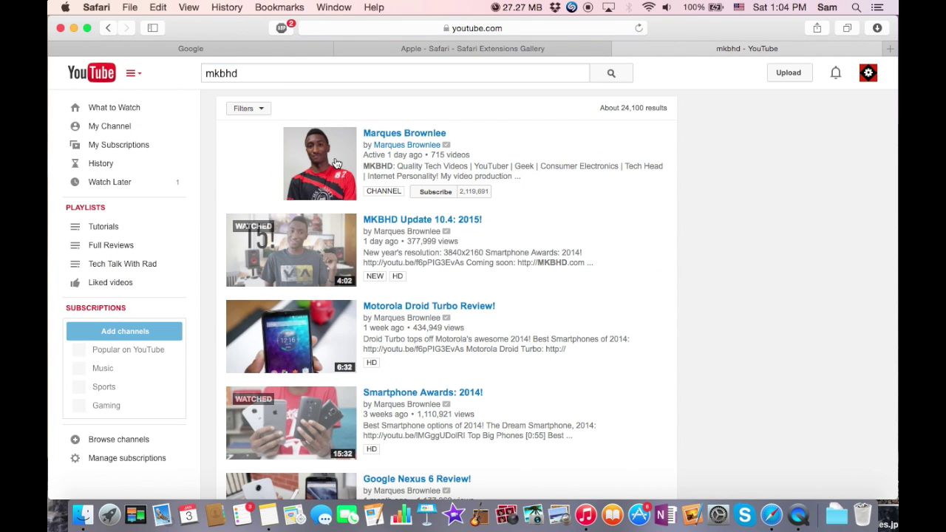
From the Marques Brownlee channel's videos, play "MKBHD Update 10.4: 2015!" and pause it after the intro starts.
click(335, 162)
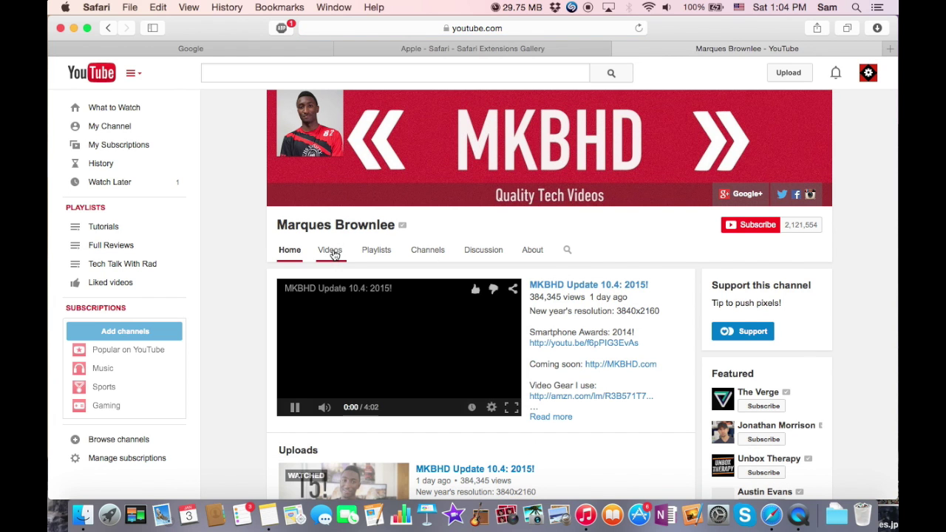
click(332, 251)
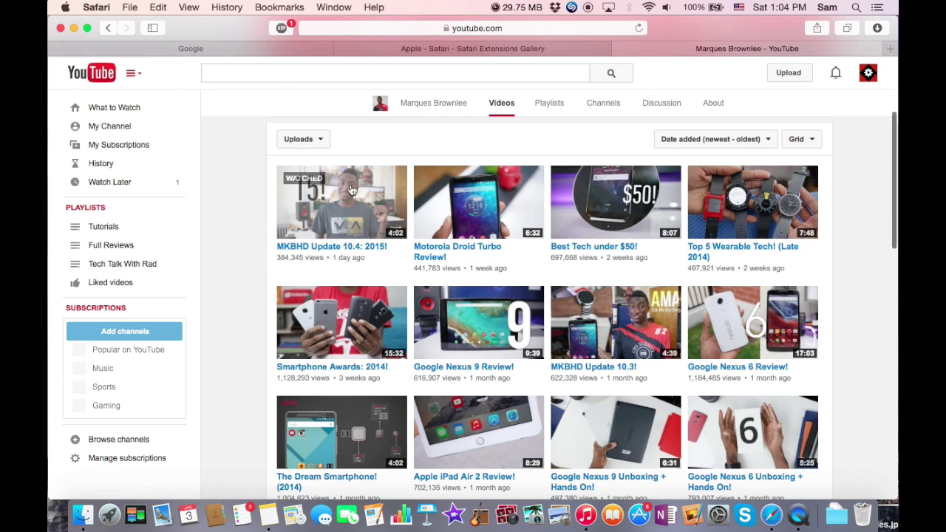
click(352, 191)
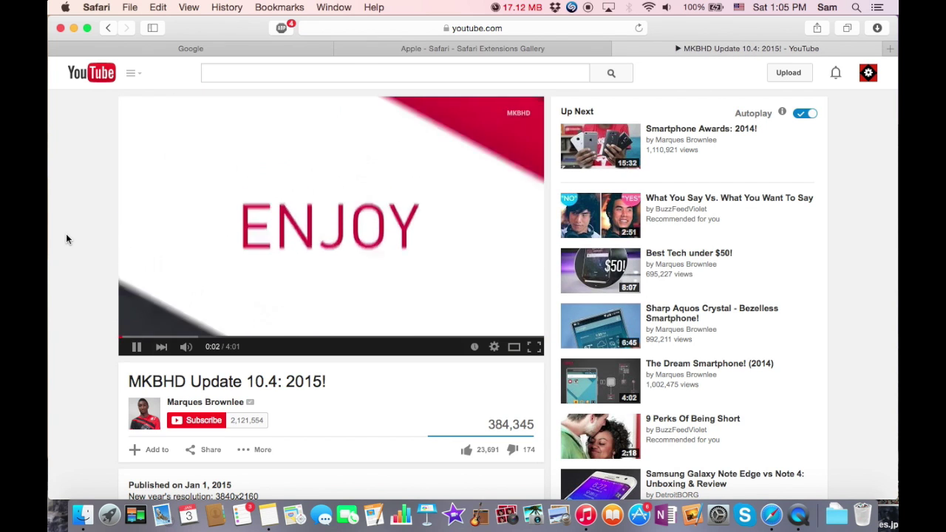
click(453, 147)
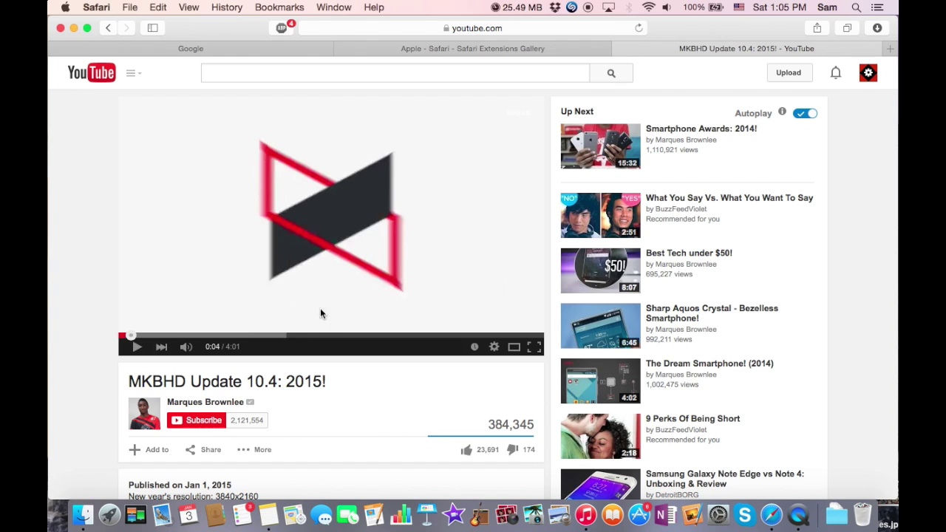
Look through the video page, its comments and suggested videos for advertisements.
scroll(71, 189, down, 4)
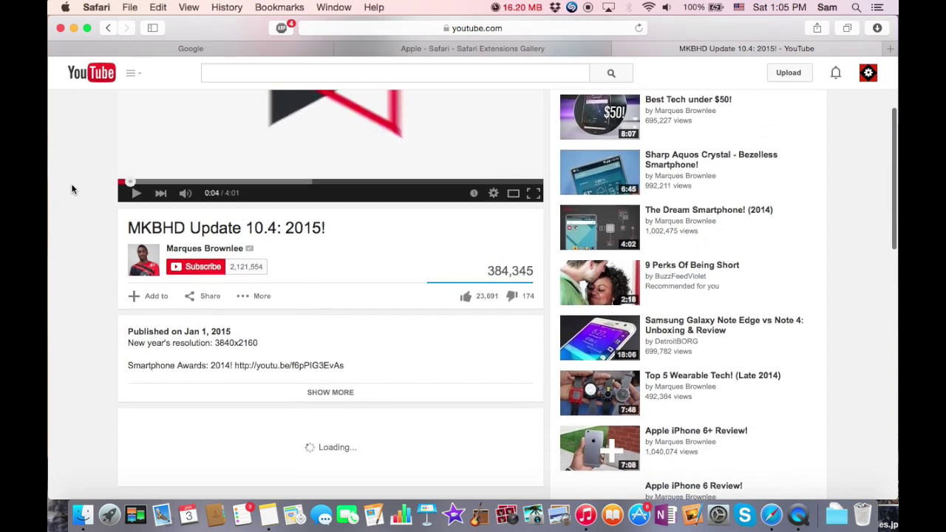
scroll(72, 189, down, 6)
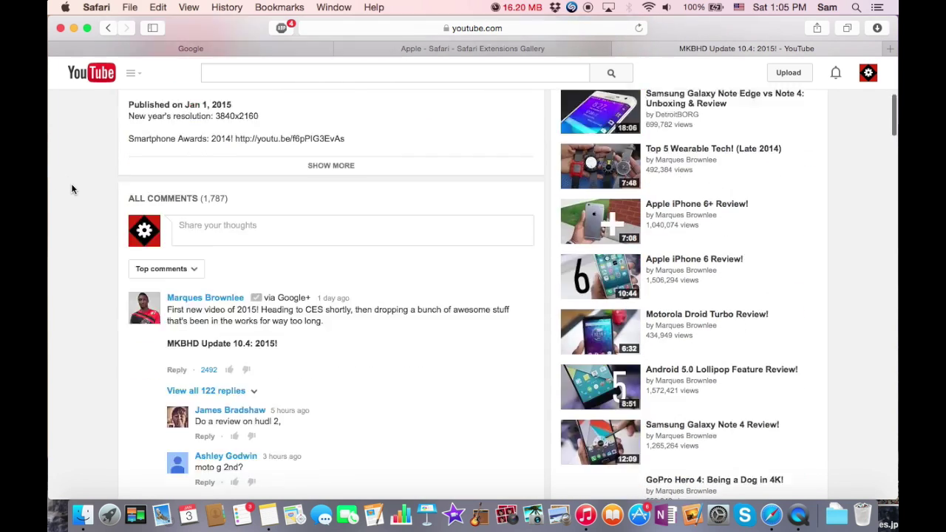
scroll(71, 189, up, 10)
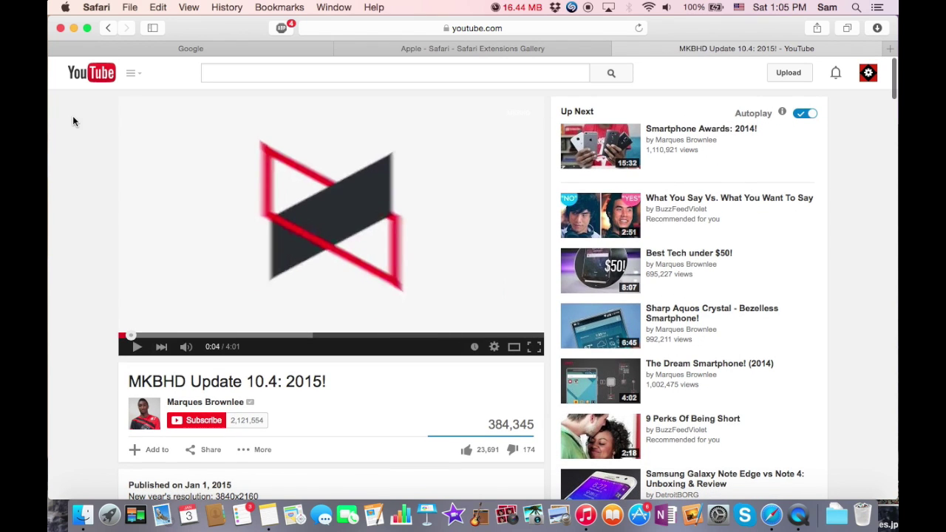
Try toggling the Adblock Plus option "Show number in icon" on the YouTube page and close the extension's popup.
click(283, 29)
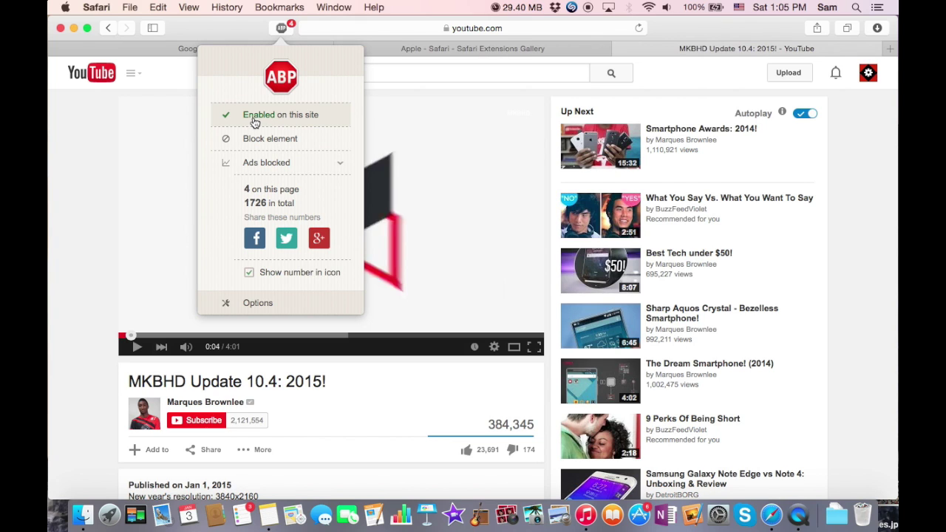
click(248, 274)
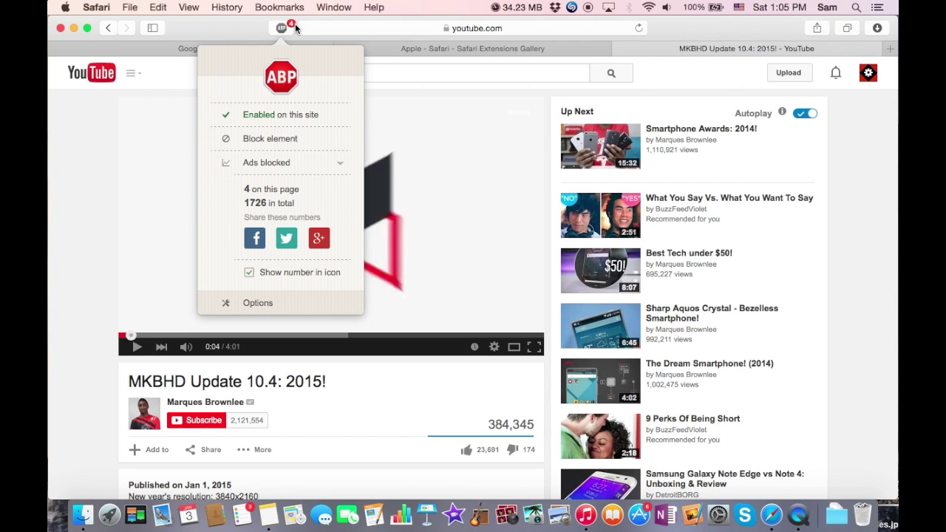
click(249, 272)
click(249, 272)
click(249, 273)
click(118, 199)
Switch to the open Google page.
click(244, 50)
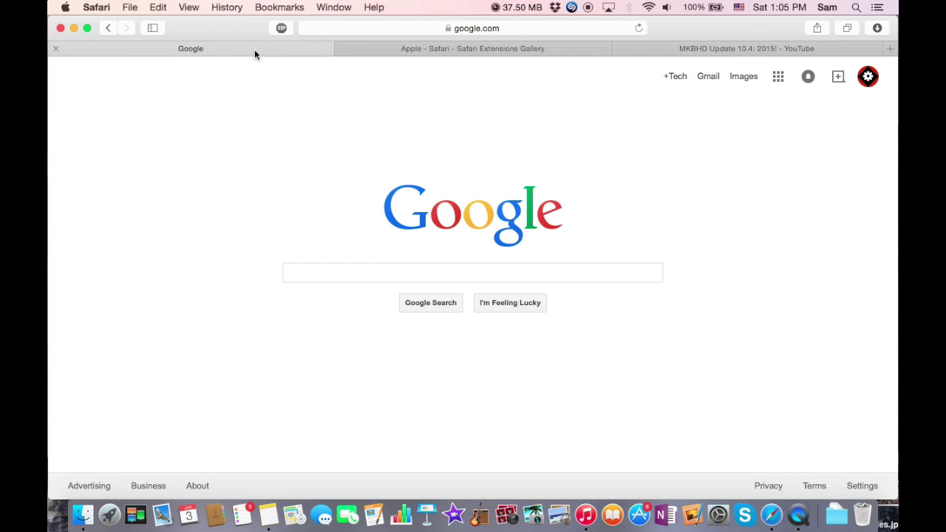